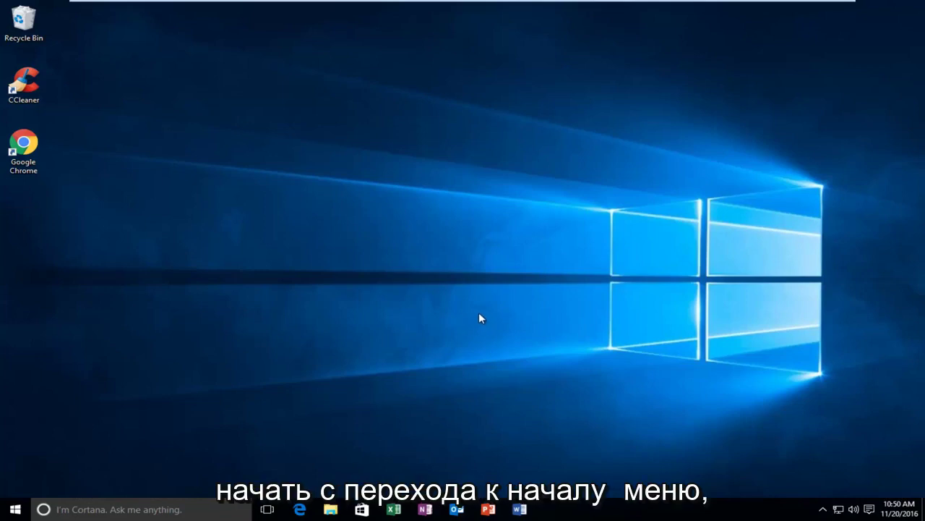
Search the Start menu for 'services' and launch the Services desktop app
{"action": "left_click", "coordinate": [11, 514]}
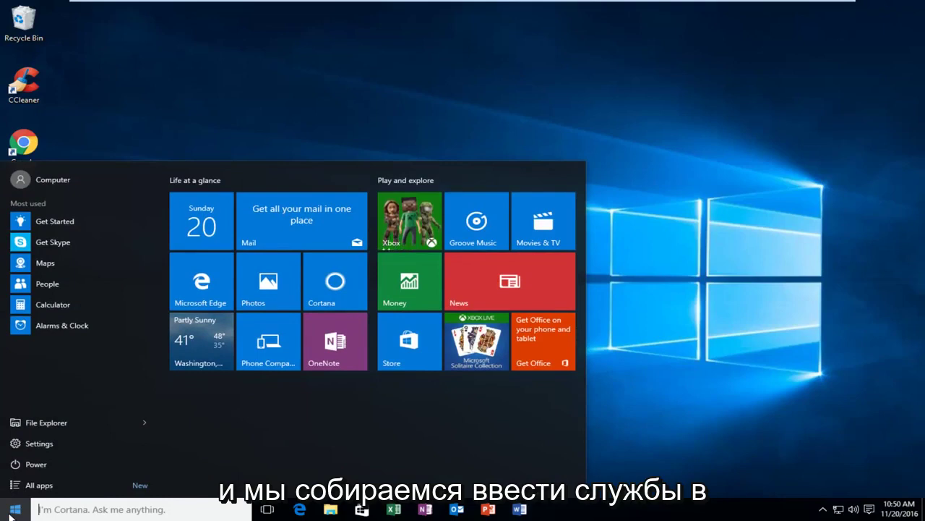
{"action": "type", "text": "services"}
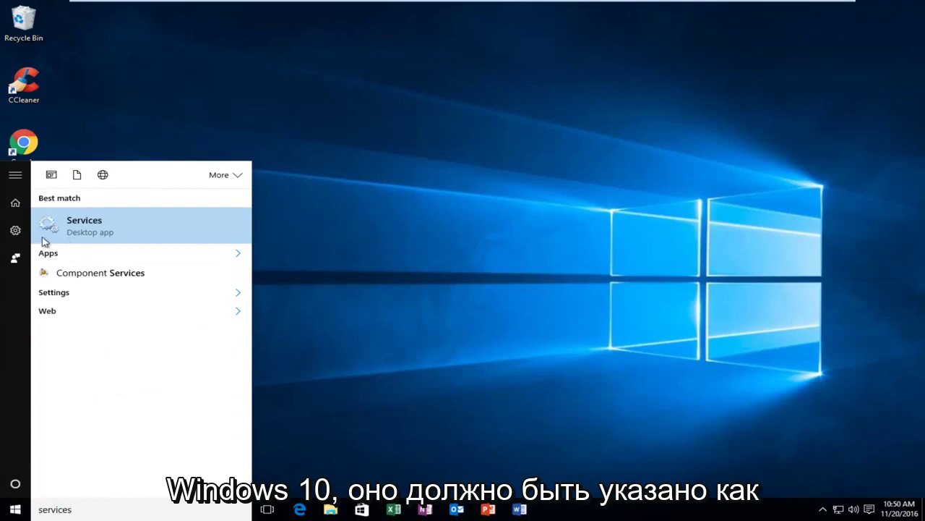
{"action": "left_click", "coordinate": [90, 232]}
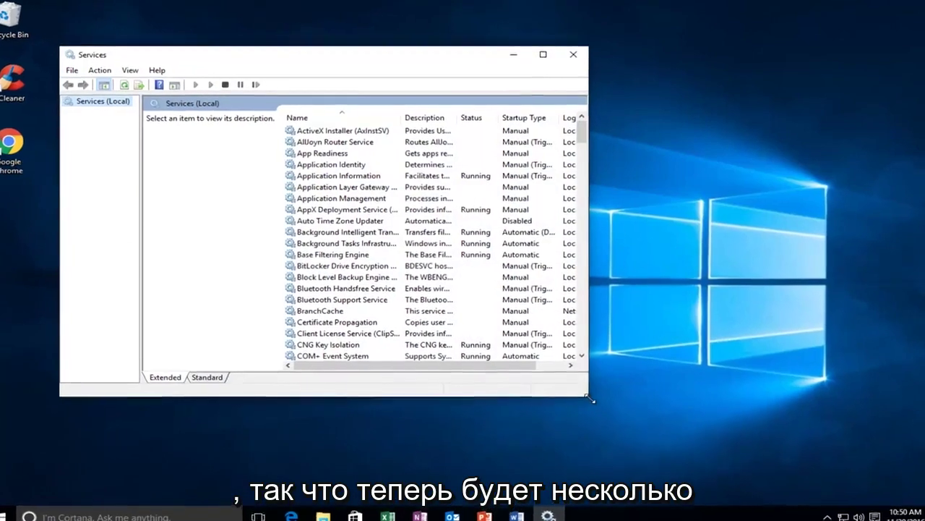
Set Block Level Backup Engine Service to Automatic startup, apply, and start it
{"action": "left_click_drag", "start_coordinate": [599, 413], "coordinate": [803, 455]}
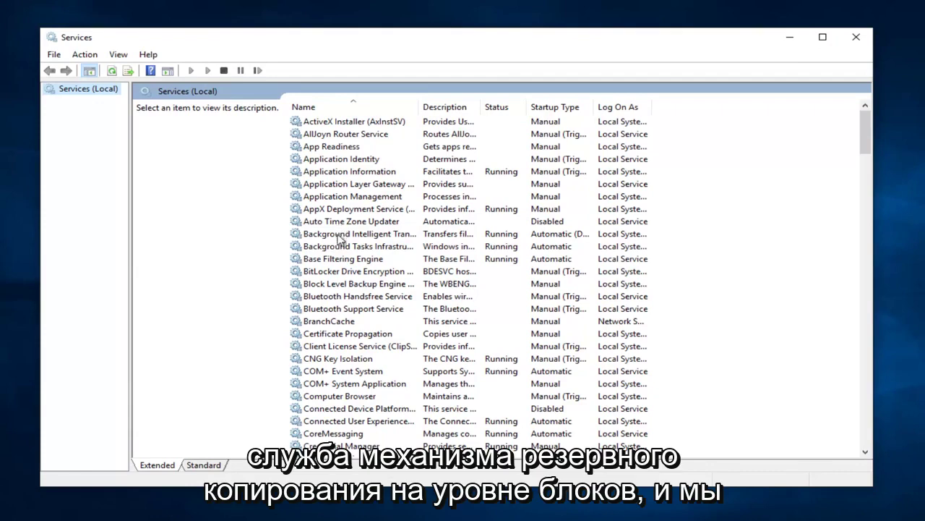
{"action": "left_click", "coordinate": [348, 286]}
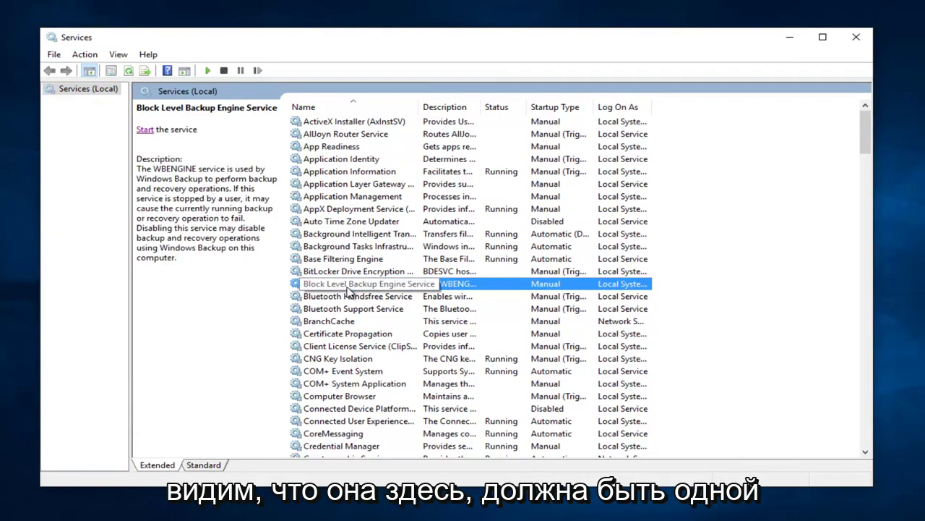
{"action": "right_click", "coordinate": [323, 287]}
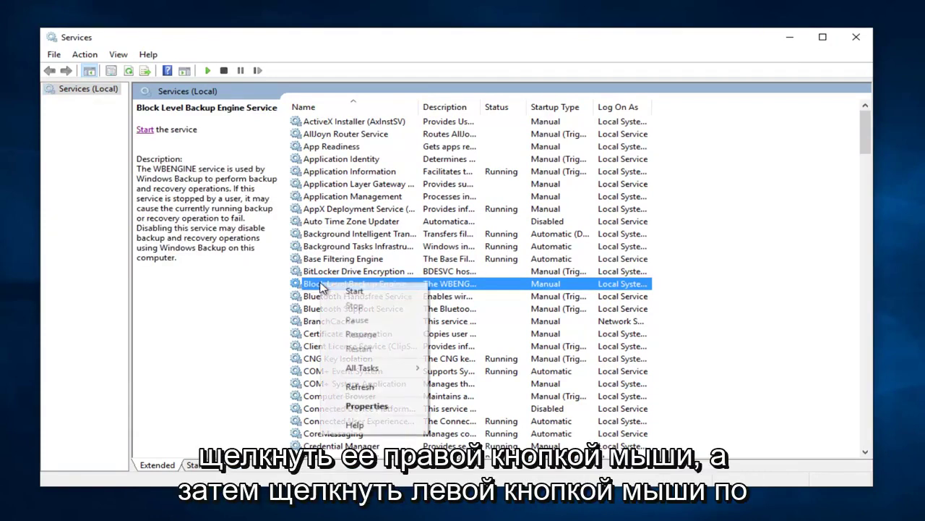
{"action": "left_click", "coordinate": [365, 408]}
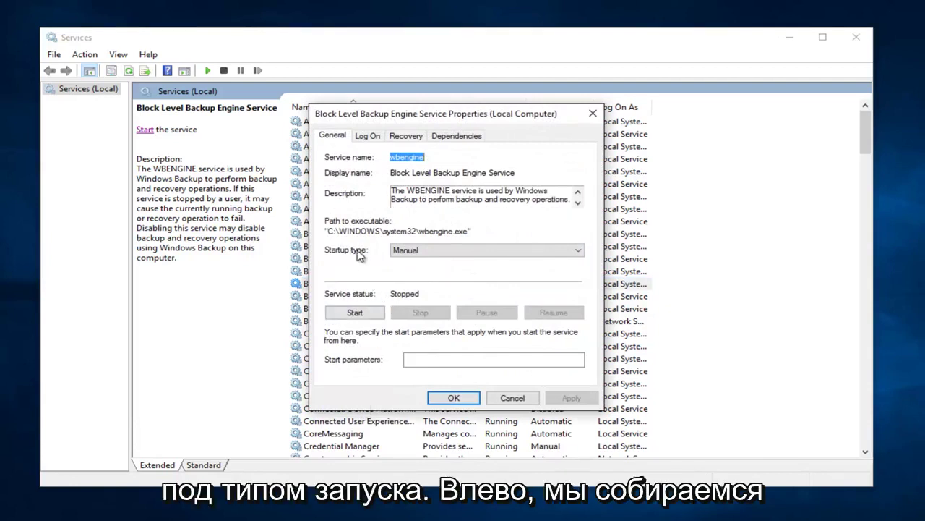
{"action": "left_click", "coordinate": [579, 253]}
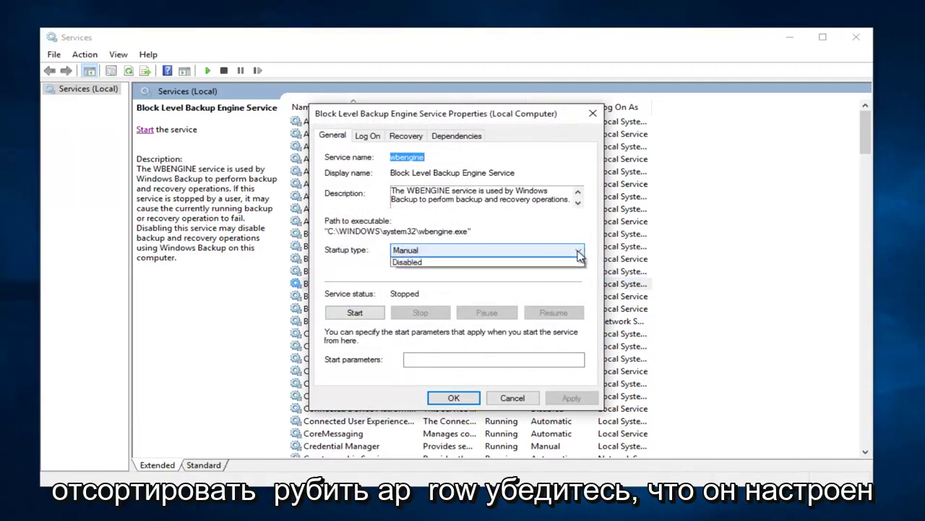
{"action": "left_click", "coordinate": [411, 267]}
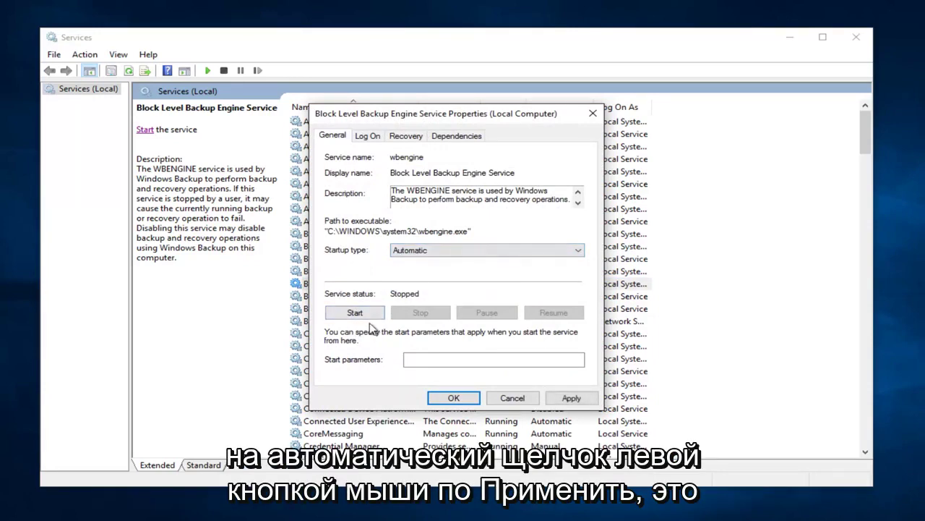
{"action": "left_click", "coordinate": [563, 398]}
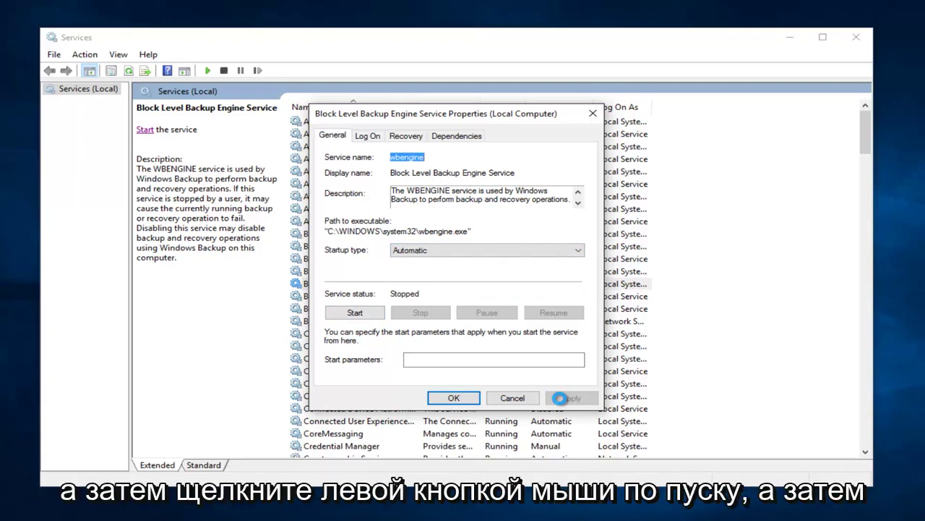
{"action": "left_click", "coordinate": [349, 315]}
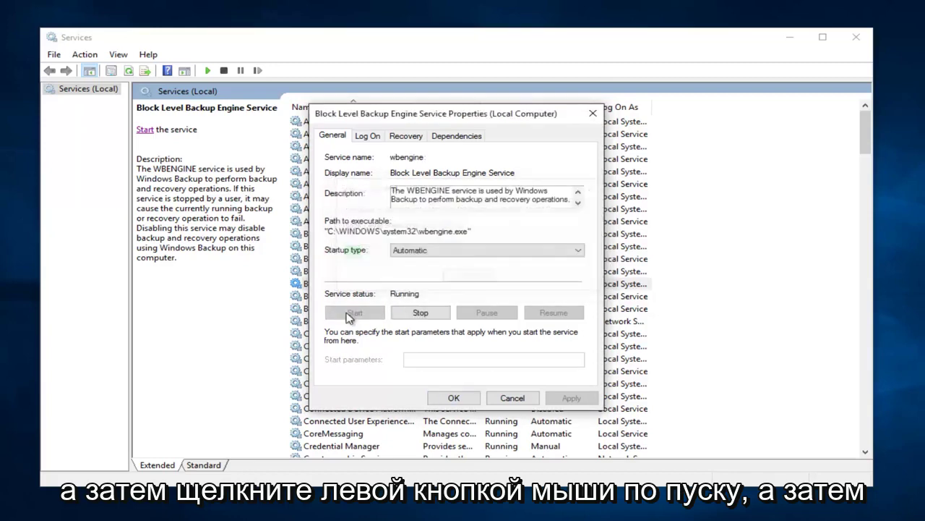
{"action": "left_click", "coordinate": [454, 399]}
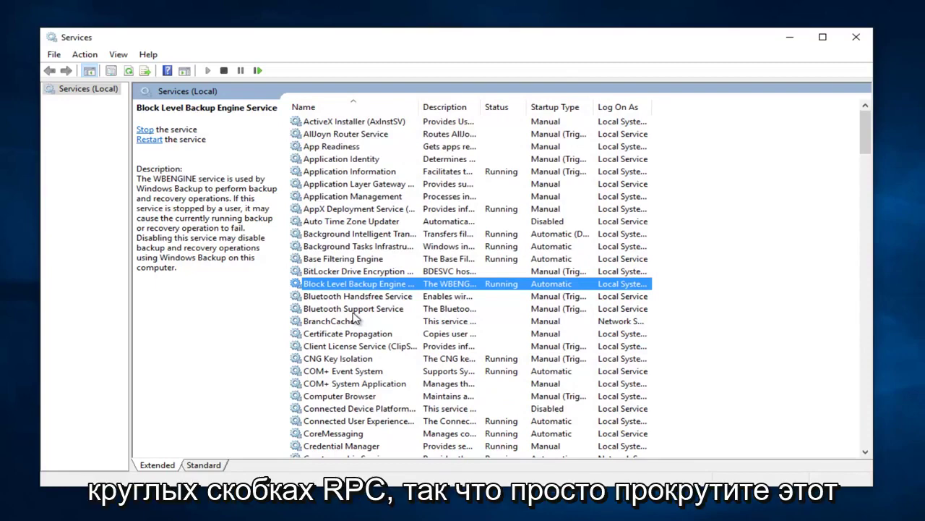
Widen the Name column and verify Remote Procedure Call (RPC) is Automatic and Running
{"action": "scroll", "coordinate": [354, 318], "scroll_direction": "down", "scroll_amount": 11}
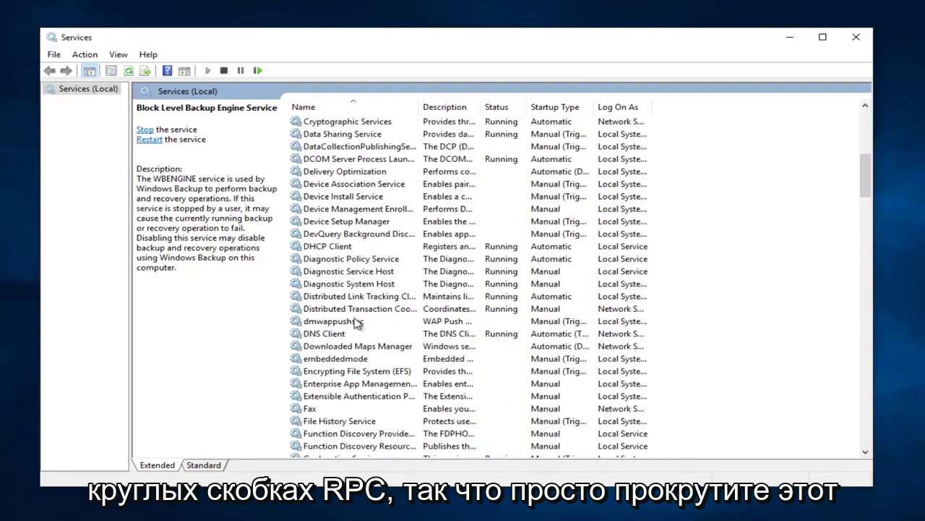
{"action": "scroll", "coordinate": [354, 320], "scroll_direction": "down", "scroll_amount": 20}
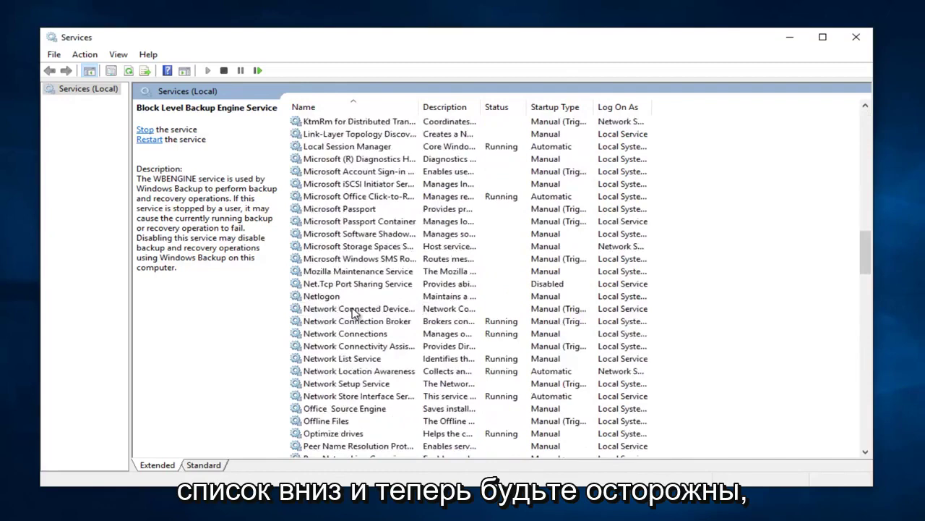
{"action": "scroll", "coordinate": [355, 318], "scroll_direction": "down", "scroll_amount": 4}
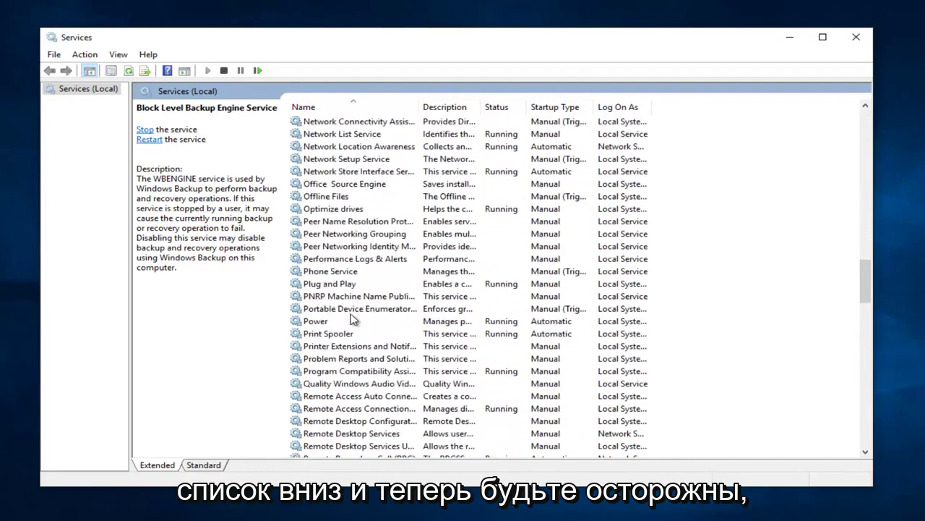
{"action": "left_click", "coordinate": [375, 389]}
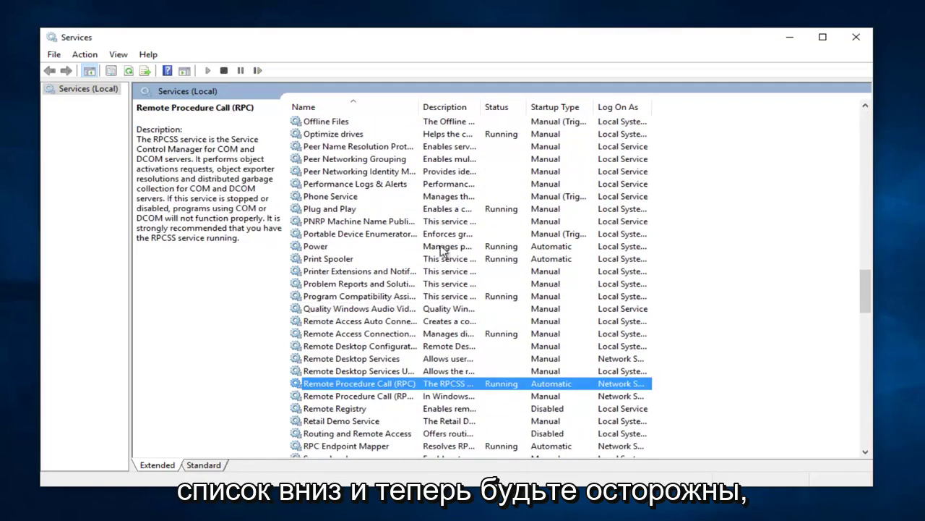
{"action": "left_click_drag", "start_coordinate": [420, 106], "coordinate": [450, 108]}
{"action": "left_click", "coordinate": [418, 398]}
{"action": "left_click", "coordinate": [358, 385]}
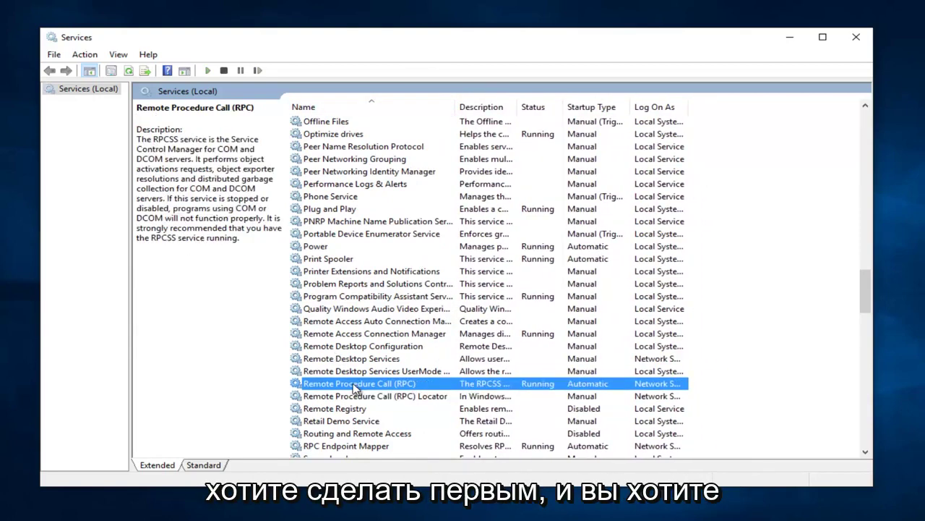
{"action": "right_click", "coordinate": [354, 387]}
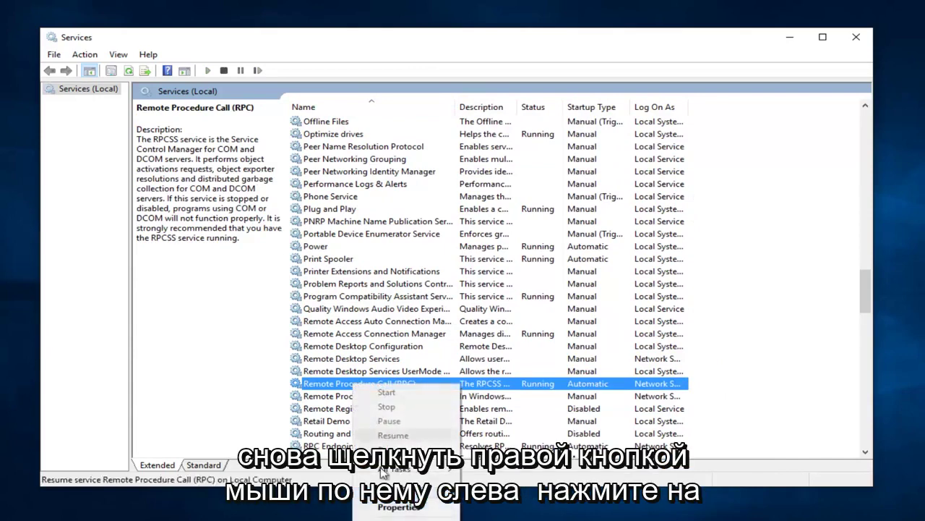
{"action": "left_click", "coordinate": [384, 507]}
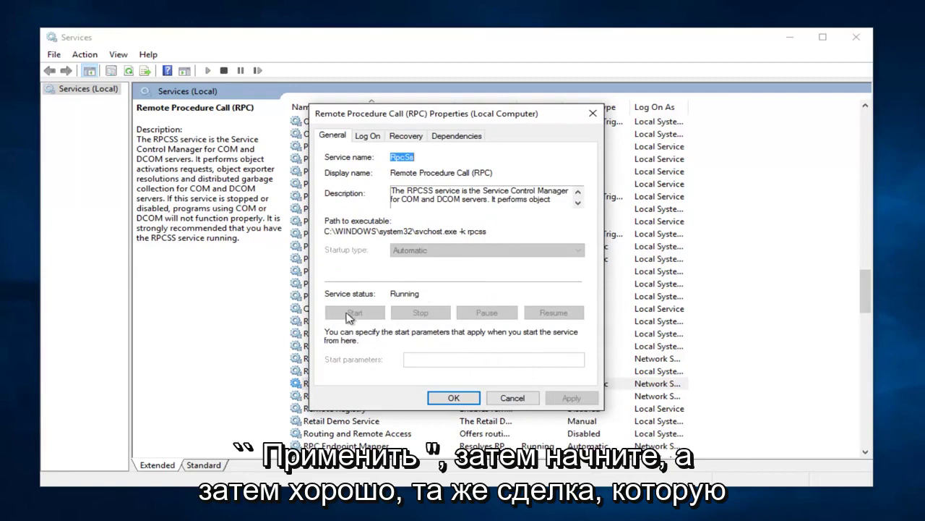
{"action": "left_click", "coordinate": [593, 114]}
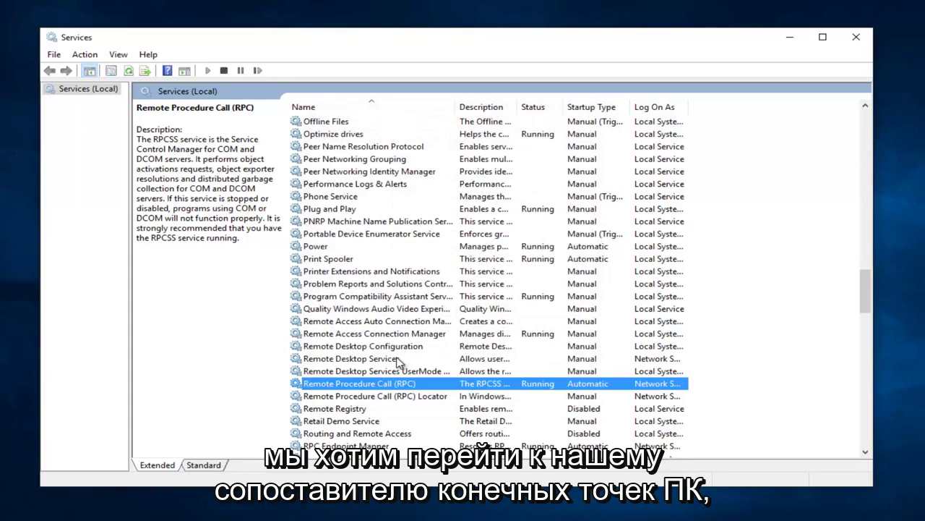
Check RPC Endpoint Mapper's properties for Automatic startup and Running status
{"action": "scroll", "coordinate": [399, 362], "scroll_direction": "down", "scroll_amount": 1}
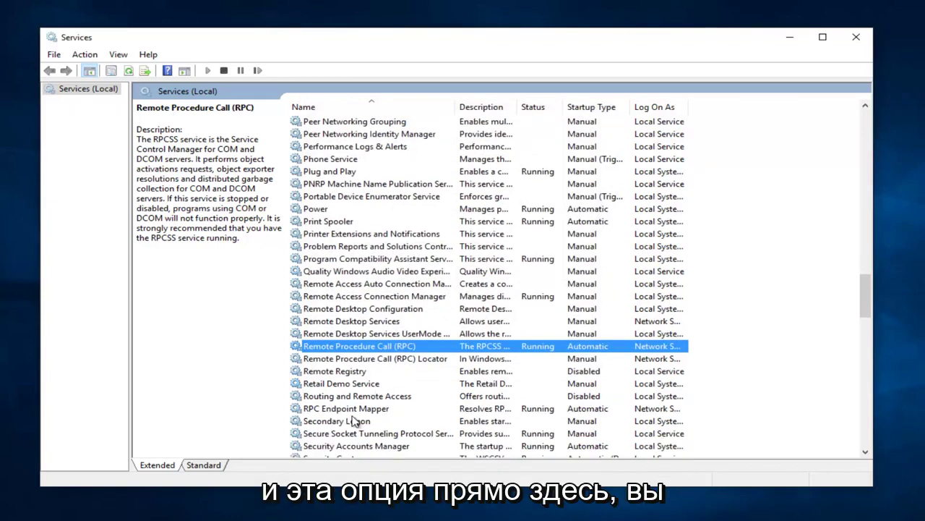
{"action": "left_click", "coordinate": [353, 410]}
{"action": "right_click", "coordinate": [346, 413]}
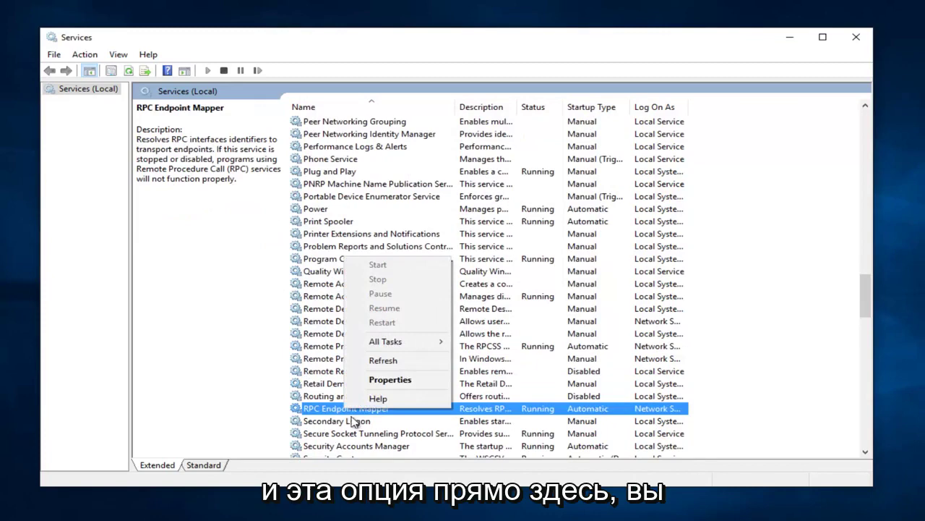
{"action": "left_click", "coordinate": [377, 386]}
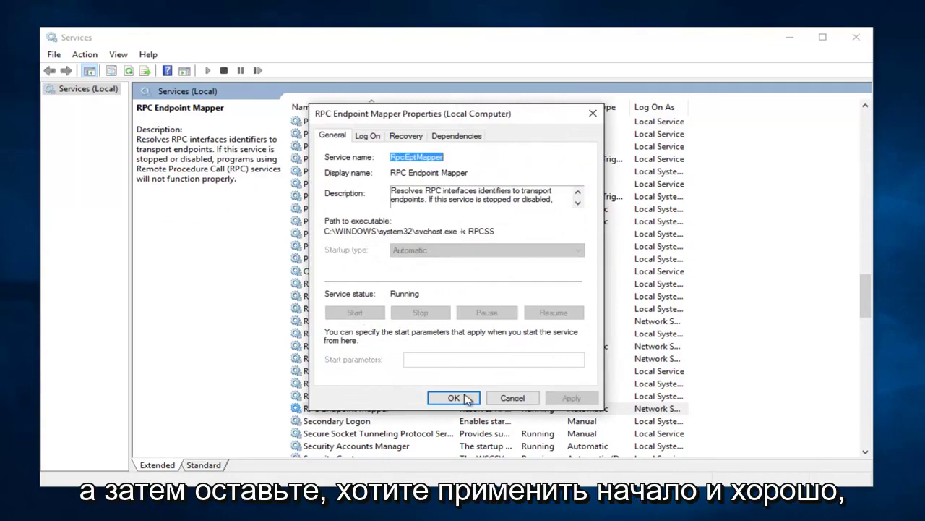
{"action": "left_click", "coordinate": [591, 117]}
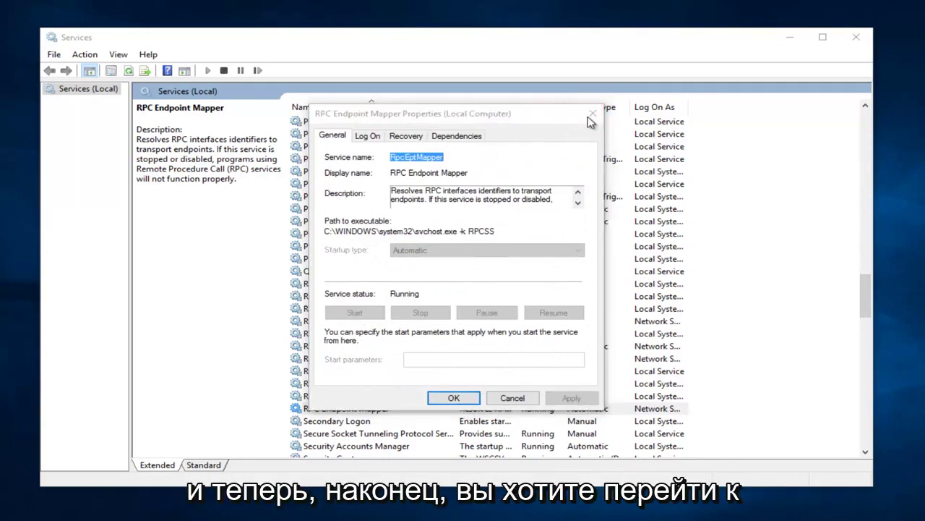
Find the Windows Backup service and bring up its properties
{"action": "scroll", "coordinate": [419, 289], "scroll_direction": "down", "scroll_amount": 10}
{"action": "scroll", "coordinate": [416, 326], "scroll_direction": "down", "scroll_amount": 9}
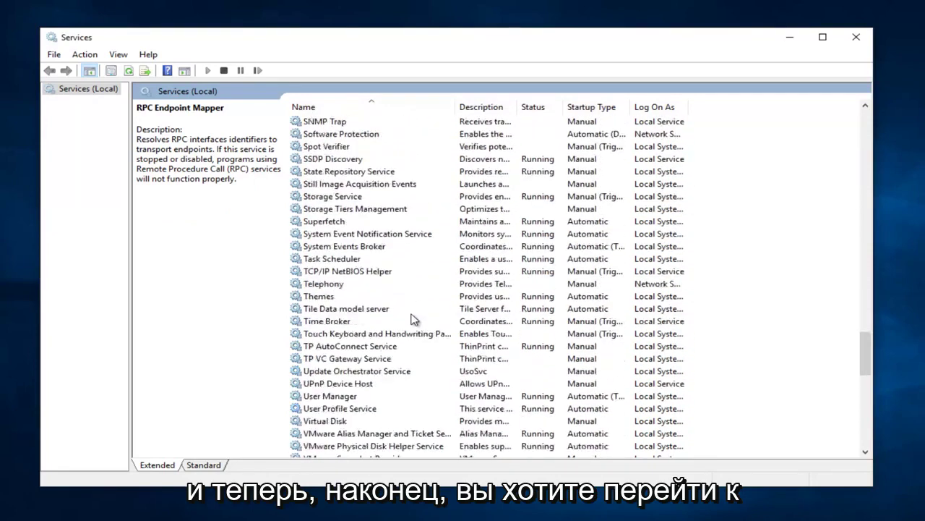
{"action": "scroll", "coordinate": [410, 316], "scroll_direction": "down", "scroll_amount": 8}
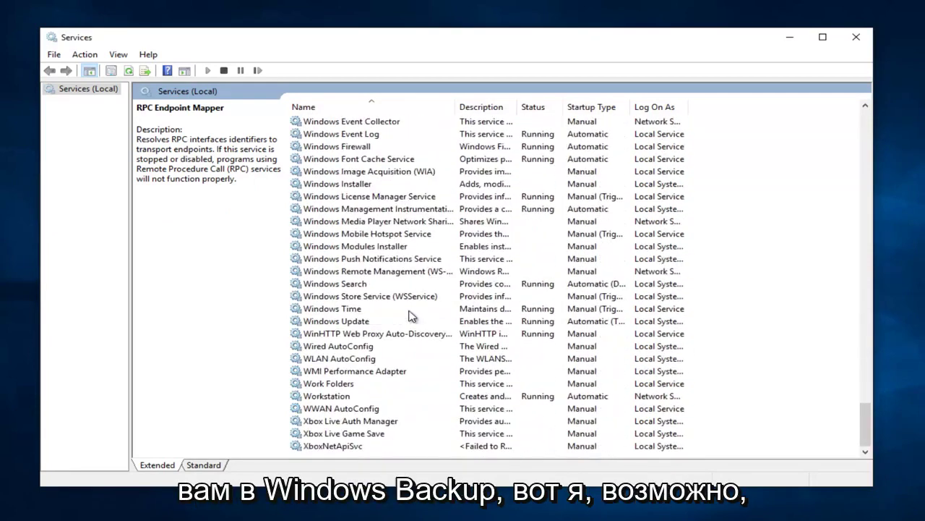
{"action": "scroll", "coordinate": [353, 320], "scroll_direction": "up", "scroll_amount": 4}
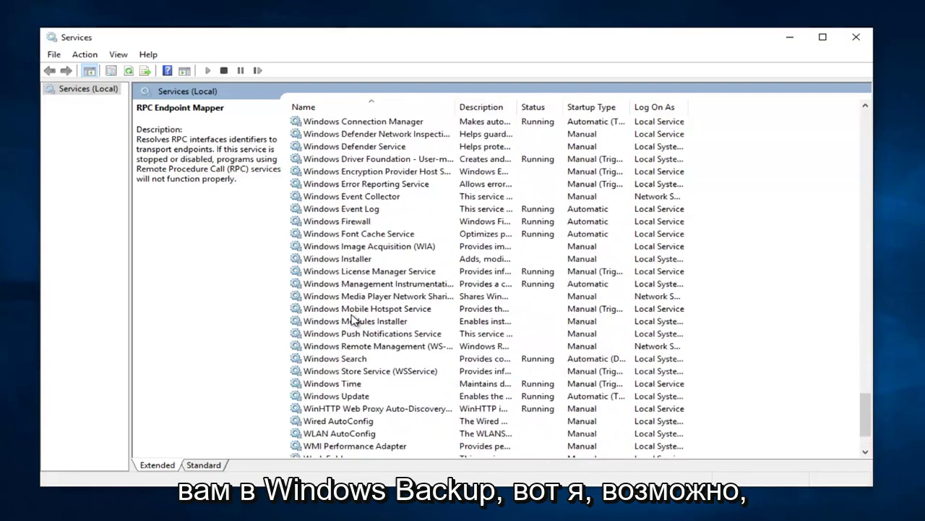
{"action": "scroll", "coordinate": [352, 319], "scroll_direction": "up", "scroll_amount": 1}
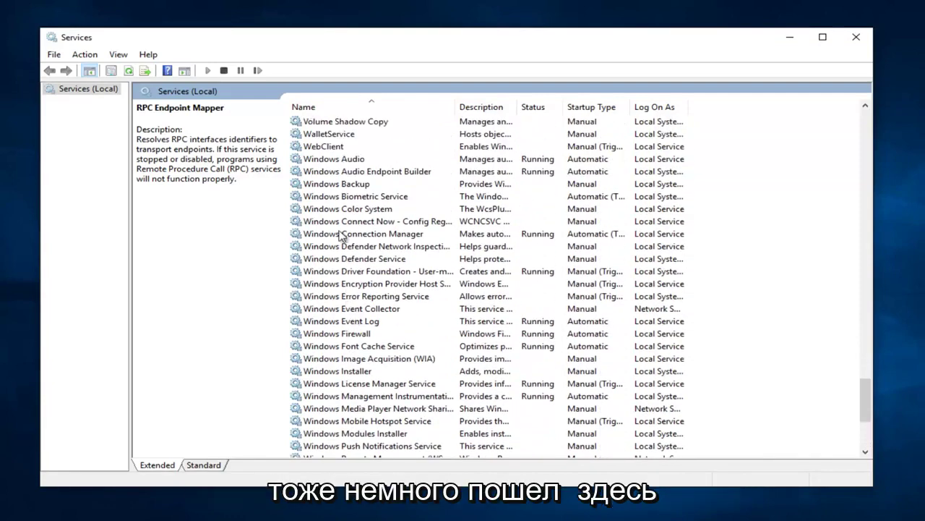
{"action": "left_click", "coordinate": [332, 185]}
{"action": "right_click", "coordinate": [329, 187]}
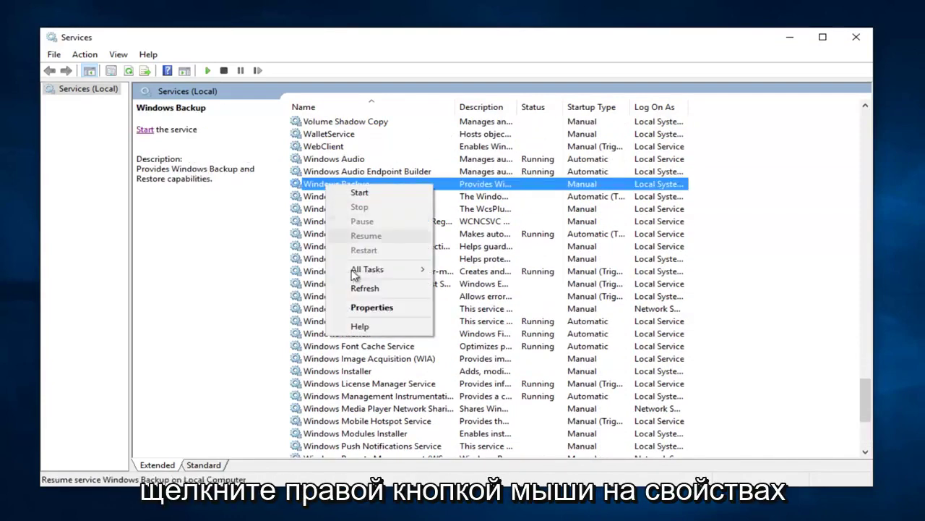
{"action": "left_click", "coordinate": [364, 307]}
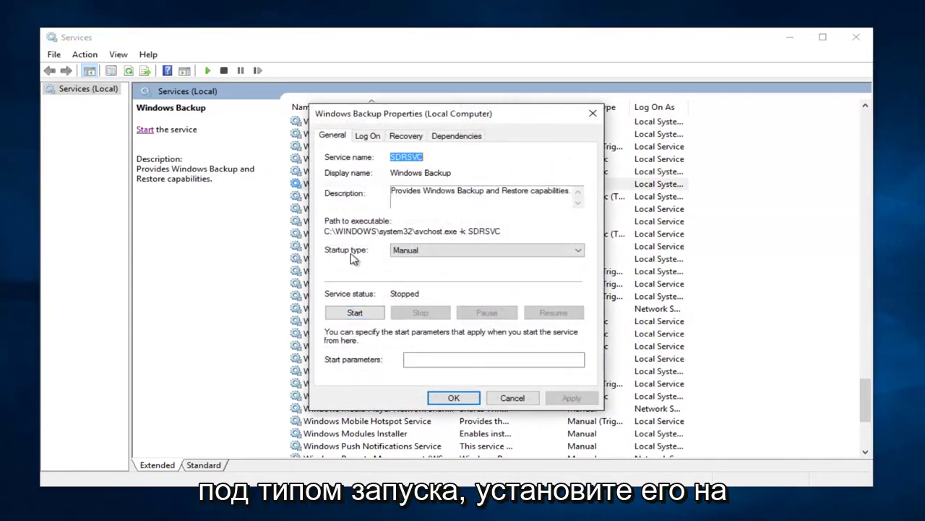
Set Windows Backup to Automatic, start it, and close the Services window
{"action": "left_click", "coordinate": [424, 253]}
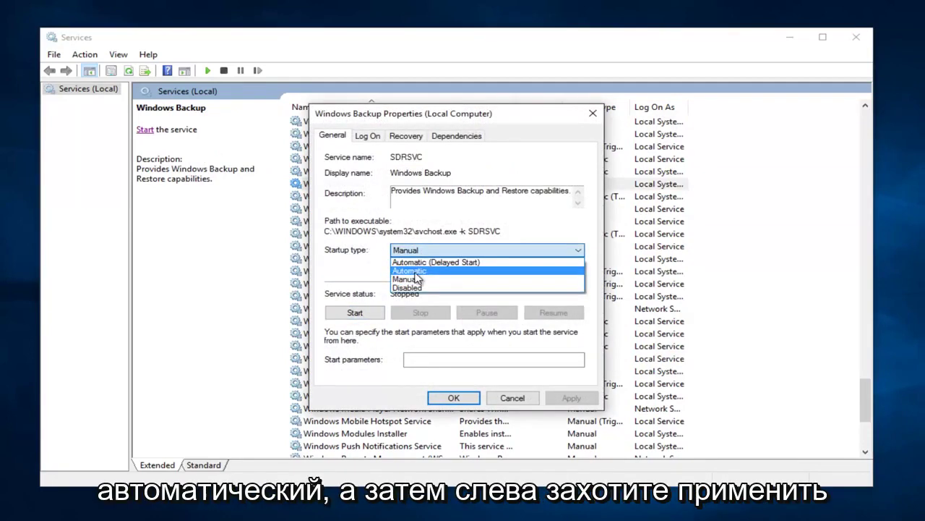
{"action": "left_click", "coordinate": [417, 272]}
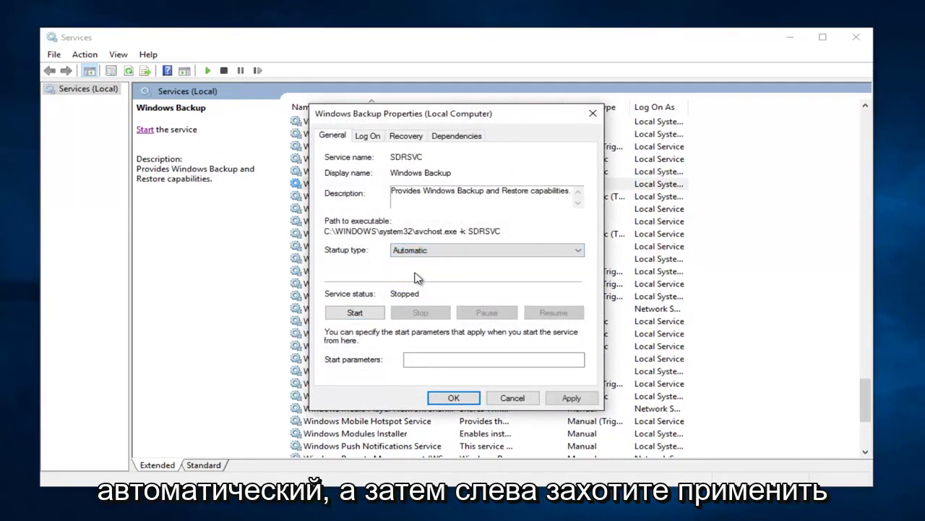
{"action": "left_click", "coordinate": [567, 398]}
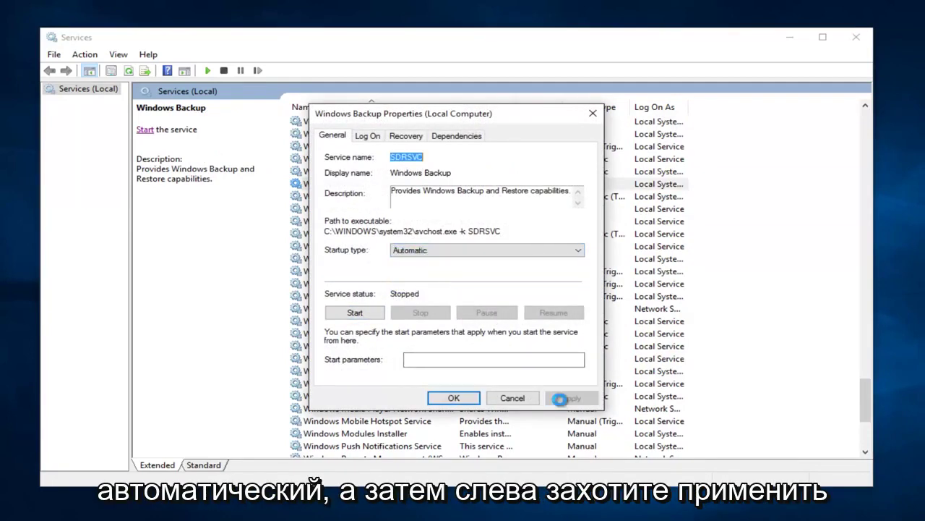
{"action": "left_click", "coordinate": [354, 314]}
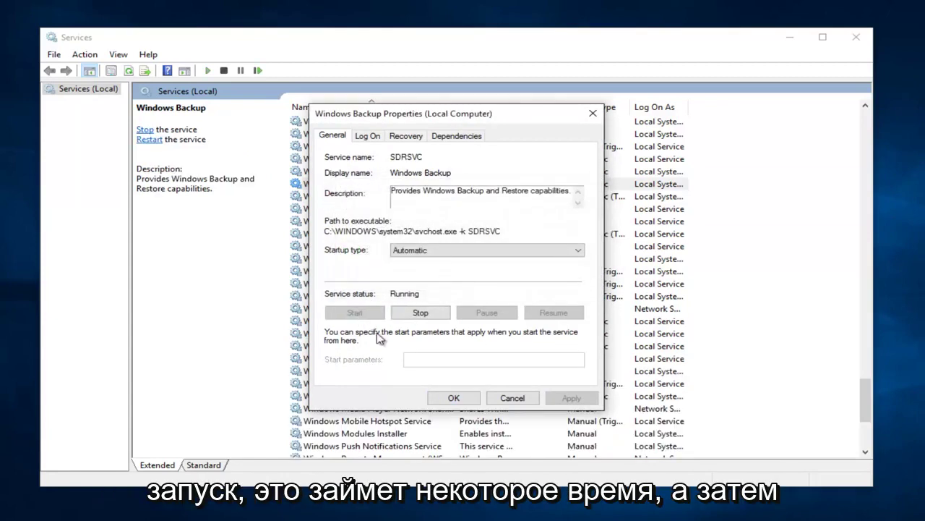
{"action": "left_click", "coordinate": [448, 398]}
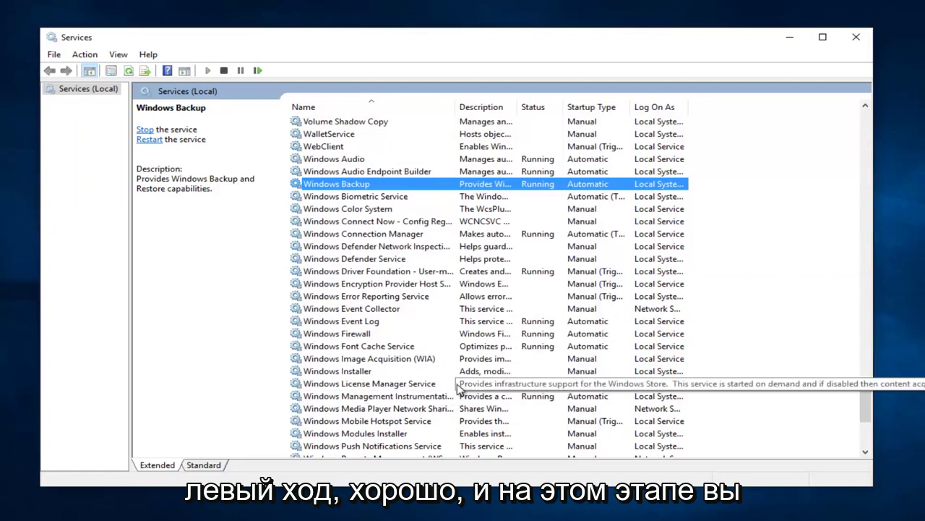
{"action": "left_click", "coordinate": [856, 37]}
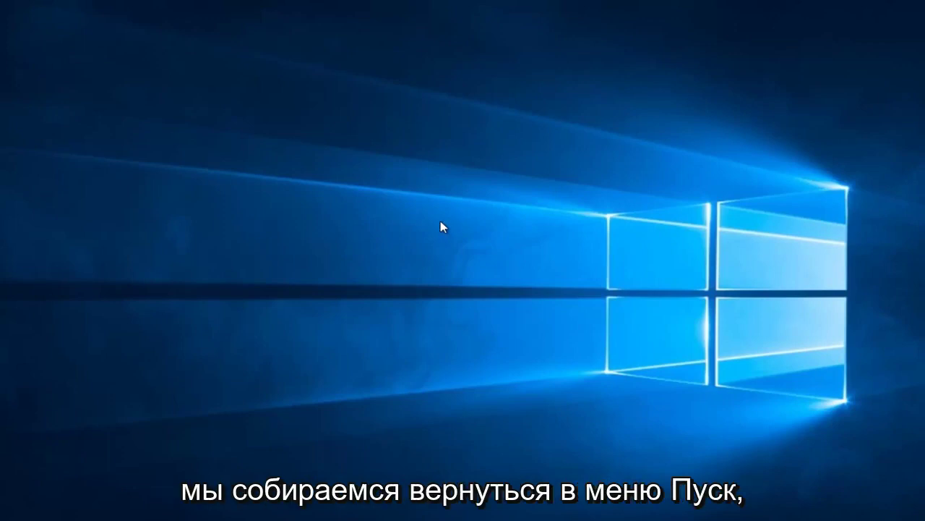
Search the Start menu for 'explorer'
{"action": "key", "text": "super"}
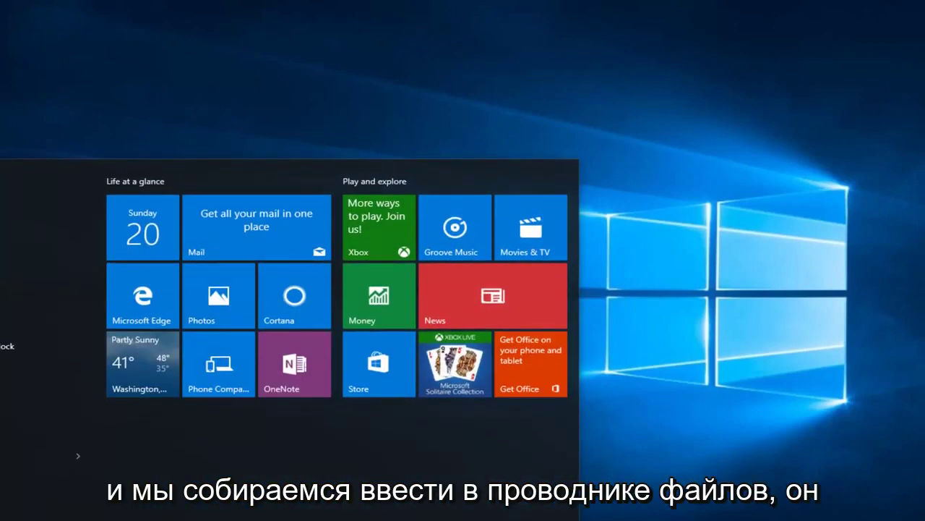
{"action": "type", "text": "explore"}
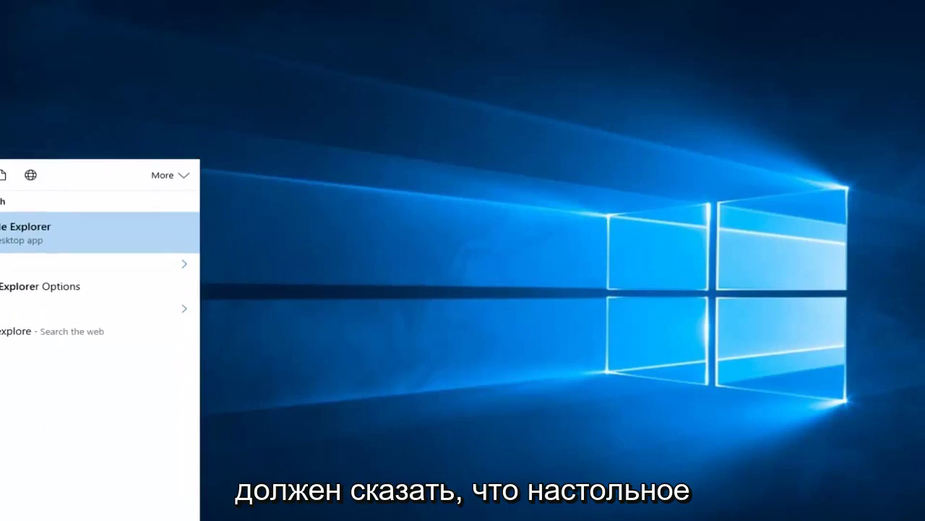
{"action": "type", "text": "r"}
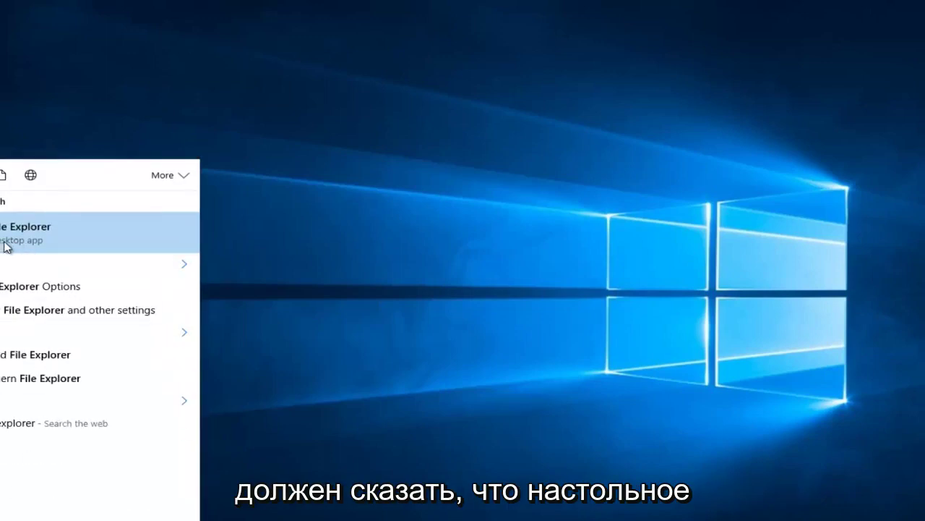
Launch File Explorer and show the Tools tab of Local Disk (C:) Properties
{"action": "left_click", "coordinate": [30, 240]}
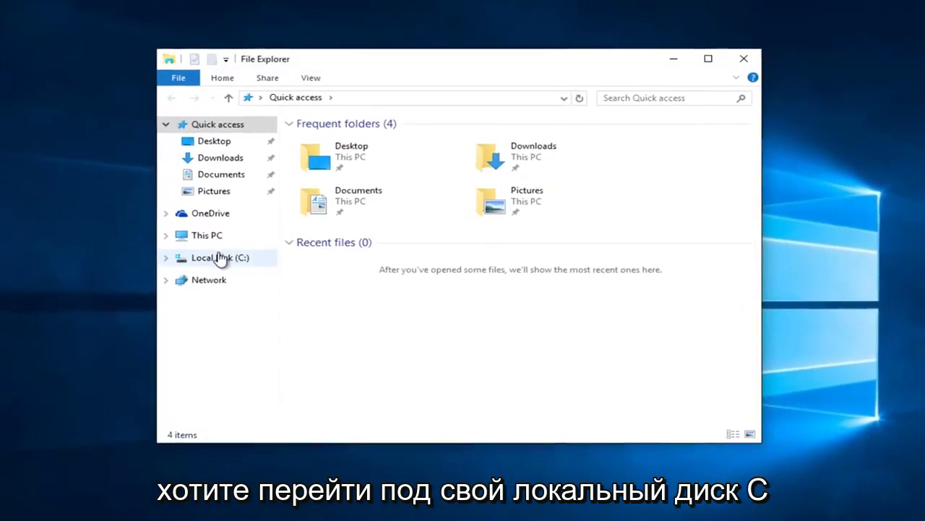
{"action": "left_click", "coordinate": [219, 258]}
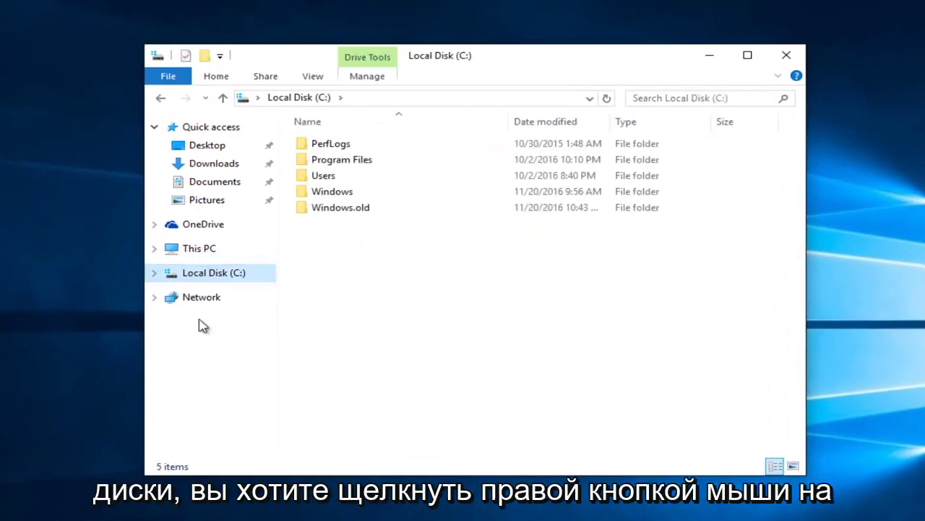
{"action": "right_click", "coordinate": [189, 281]}
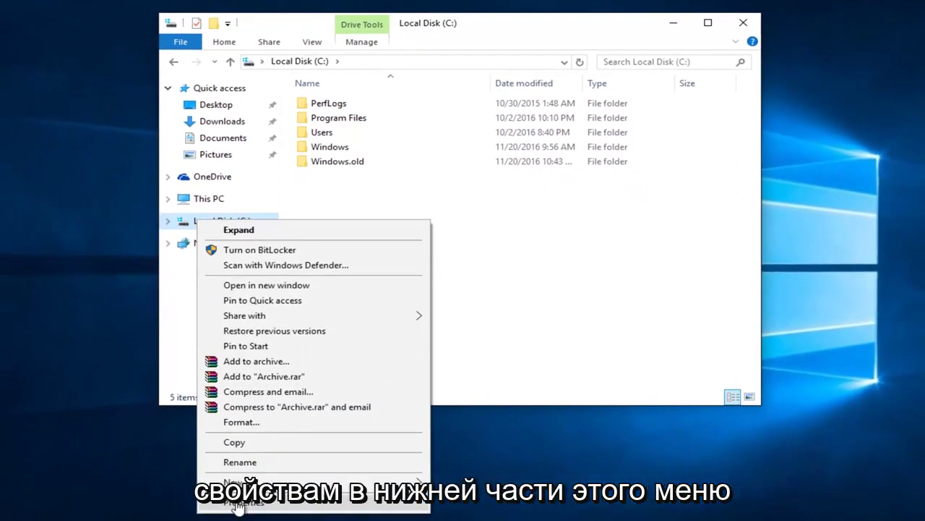
{"action": "left_click", "coordinate": [239, 504]}
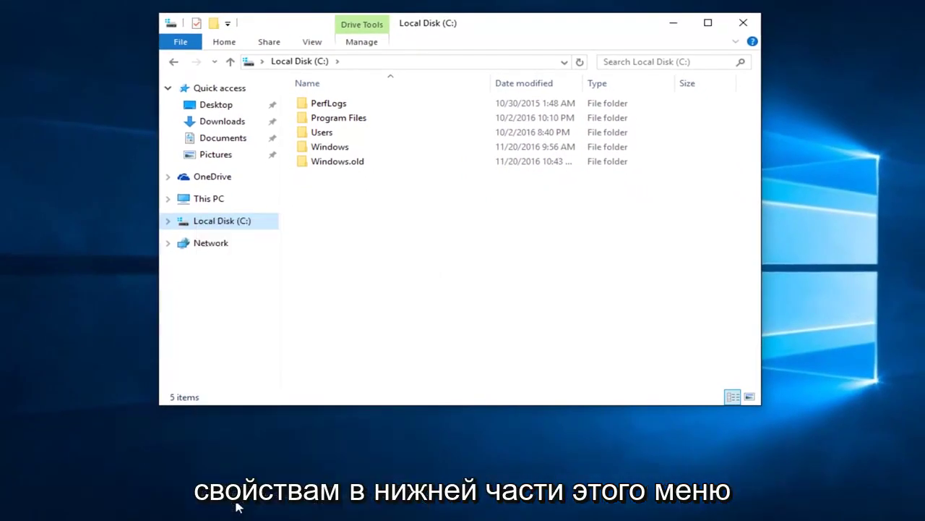
{"action": "left_click", "coordinate": [683, 23]}
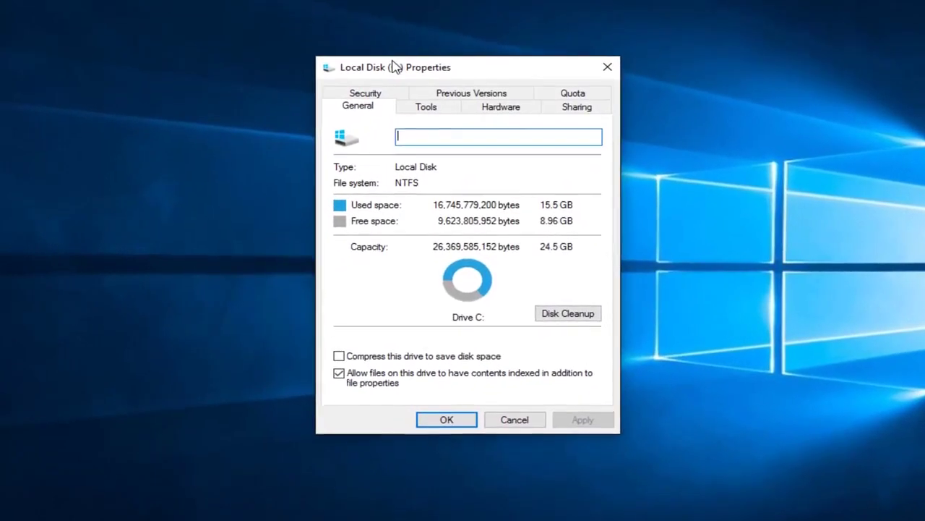
{"action": "left_click", "coordinate": [425, 110]}
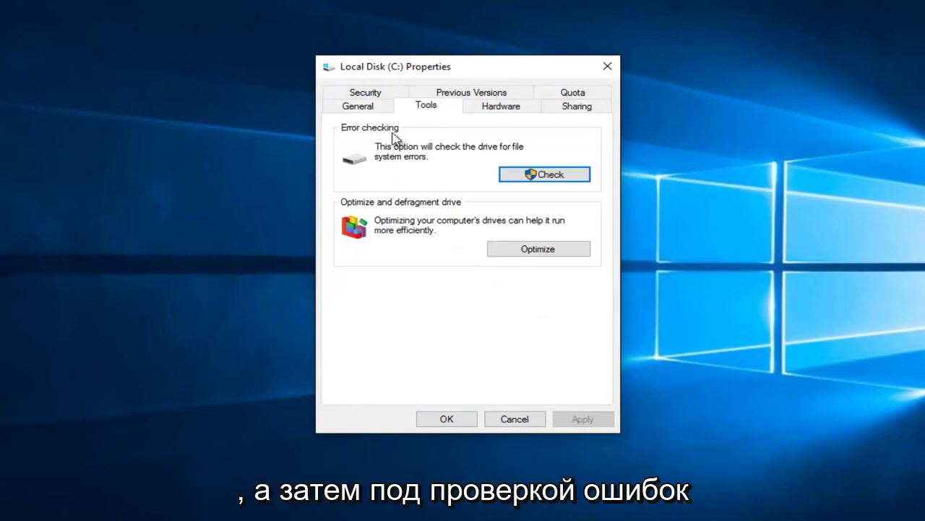
Run Error checking on Local Disk (C:) and choose Scan drive
{"action": "left_click", "coordinate": [533, 177]}
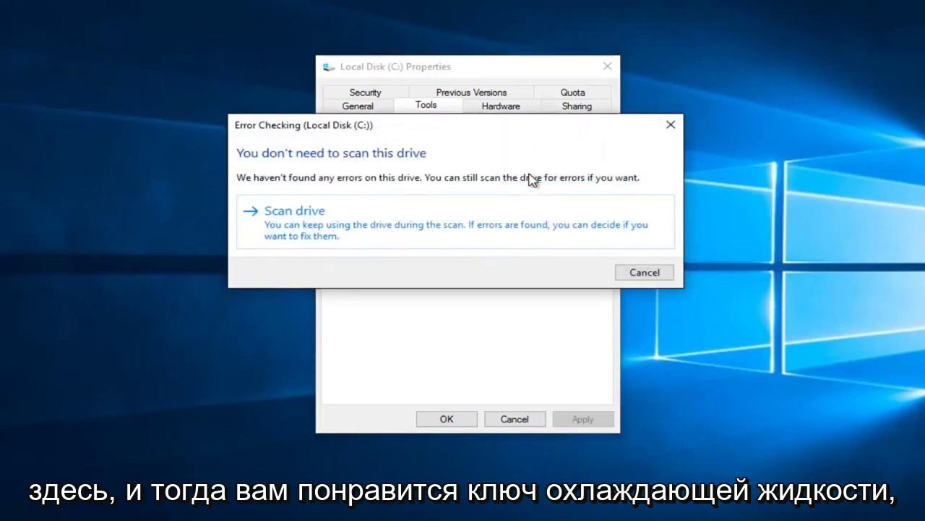
{"action": "left_click", "coordinate": [369, 233]}
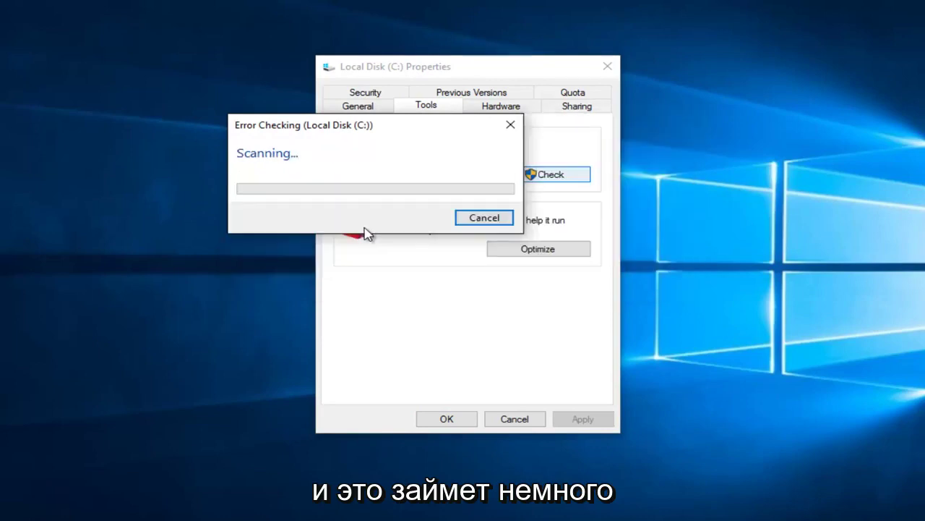